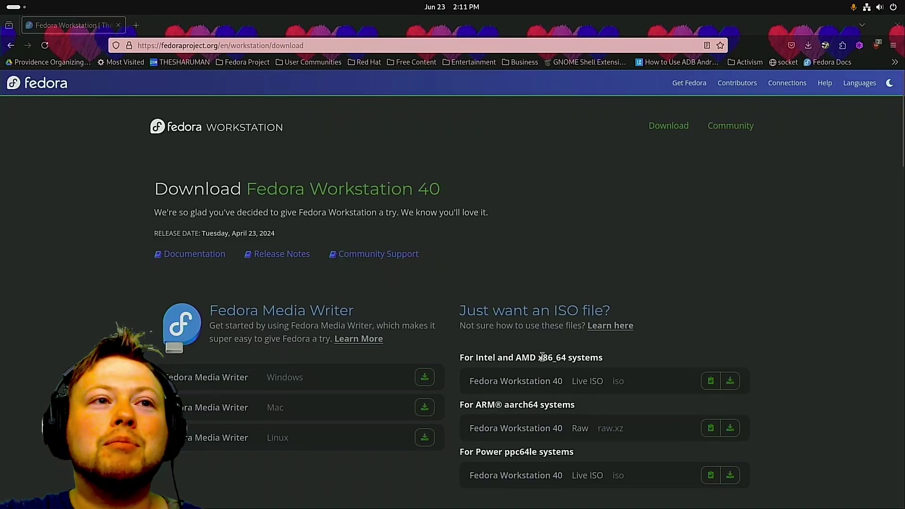
Examine the processor architectures offered for the Fedora Workstation 40 ISO downloads: x86_64, ARM aarch64 and Power ppc64le.
drag(538, 357, 568, 360)
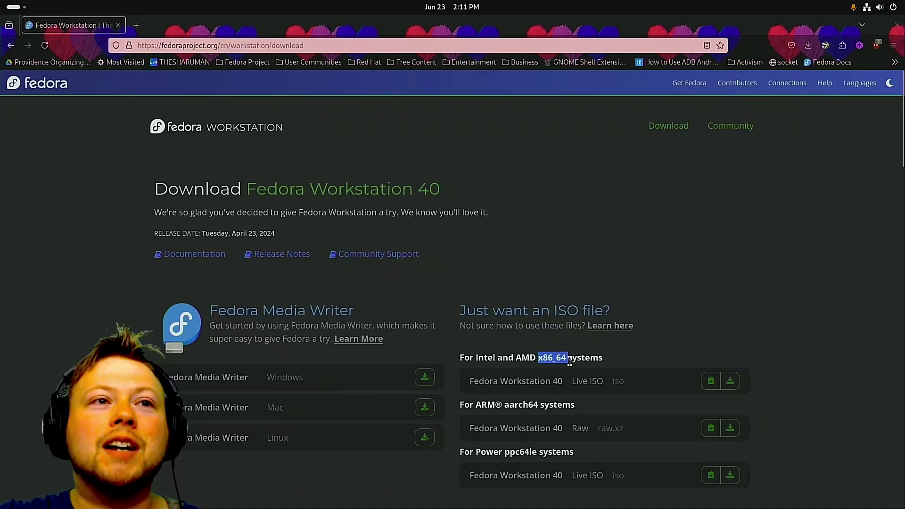
drag(476, 405, 503, 406)
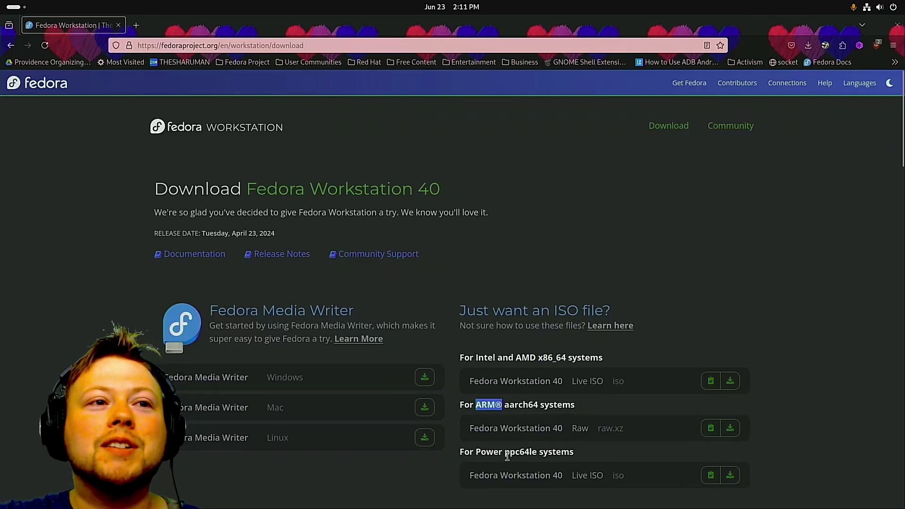
drag(480, 451, 537, 451)
click(536, 451)
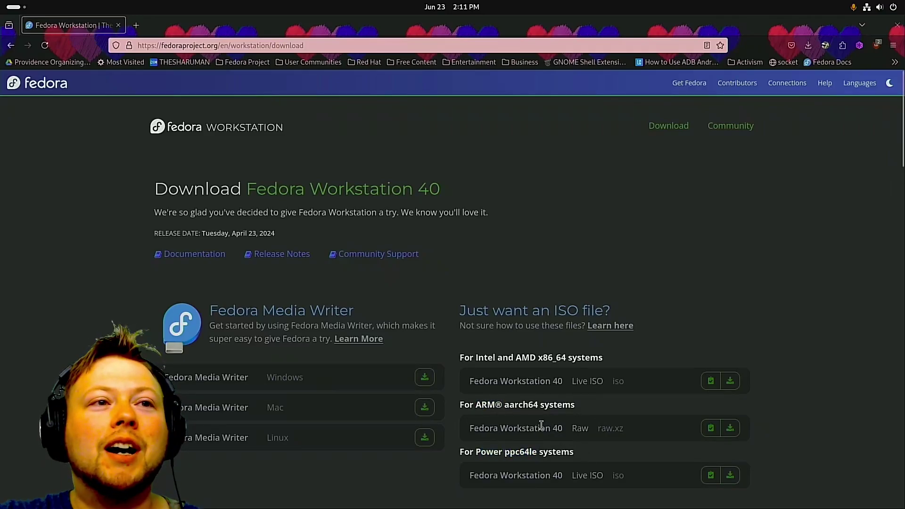
drag(504, 405, 538, 406)
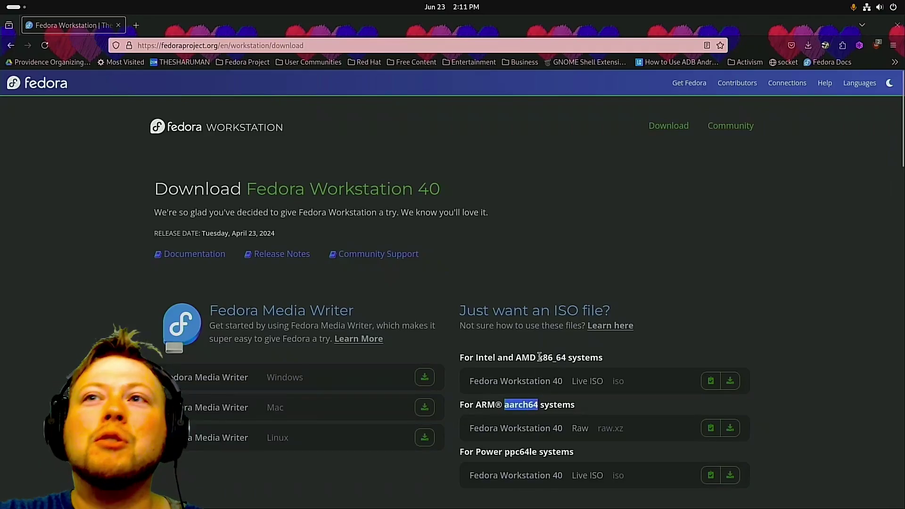
drag(539, 357, 566, 358)
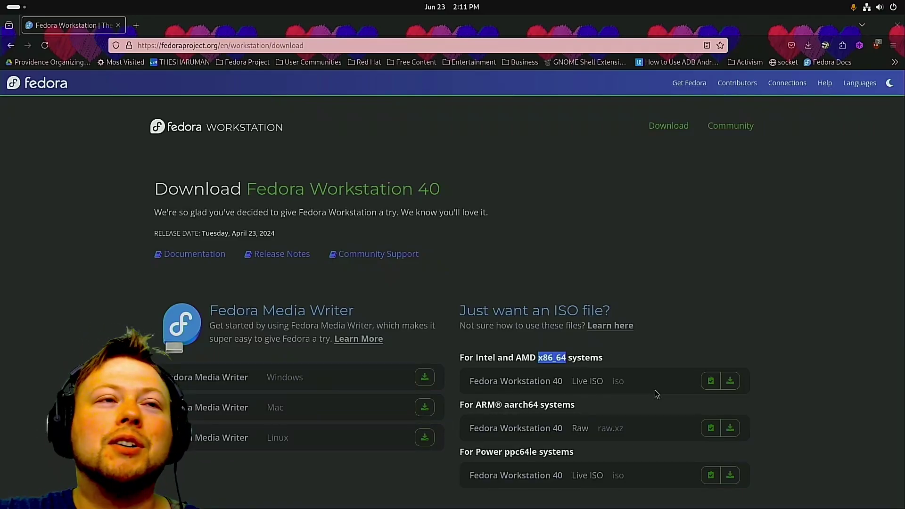
click(715, 255)
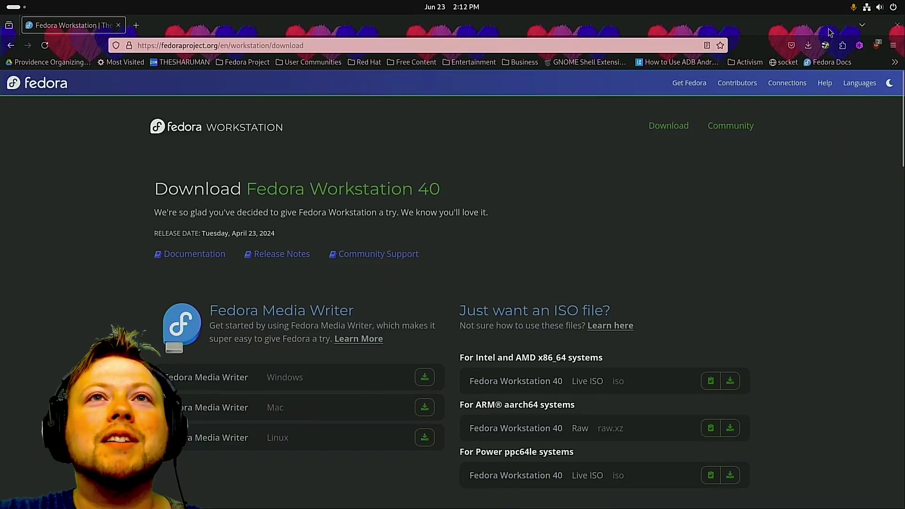
Close the browser and bring the Fedora Media Writer window from the other workspace onto the current one.
click(895, 25)
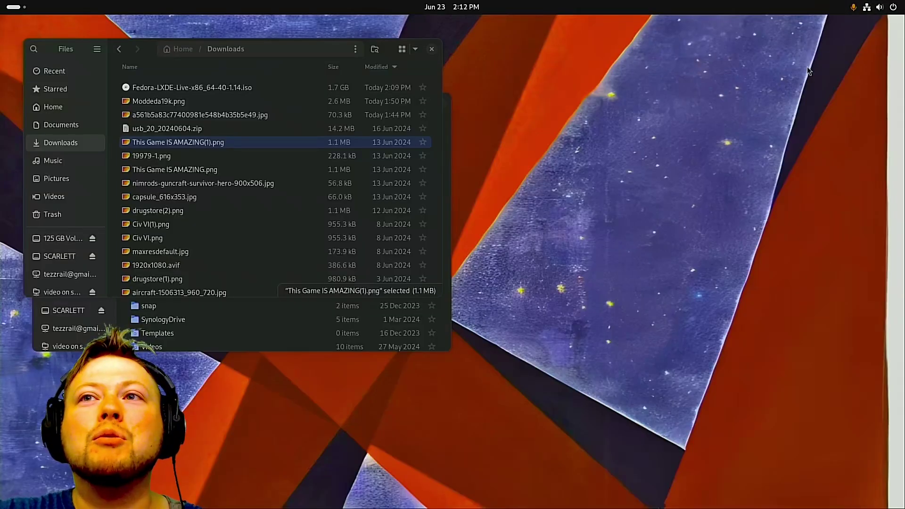
key(super)
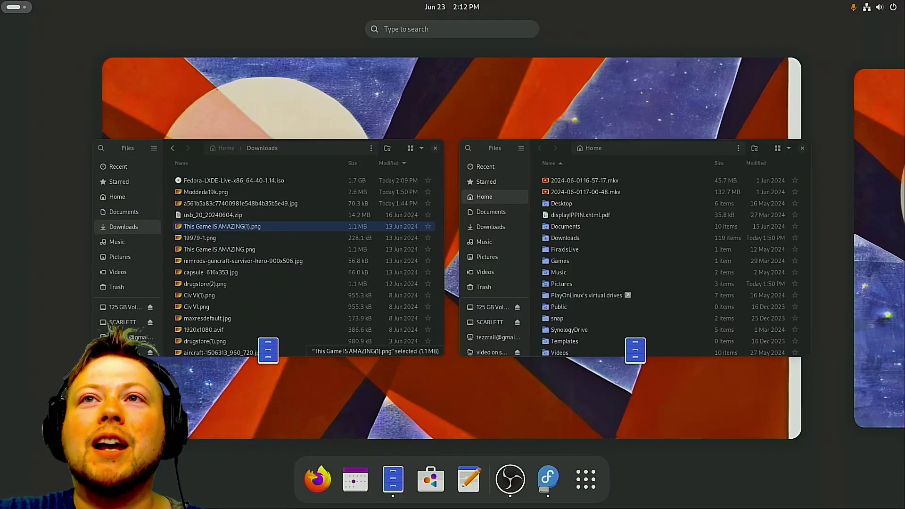
key(super)
drag(904, 171, 367, 26)
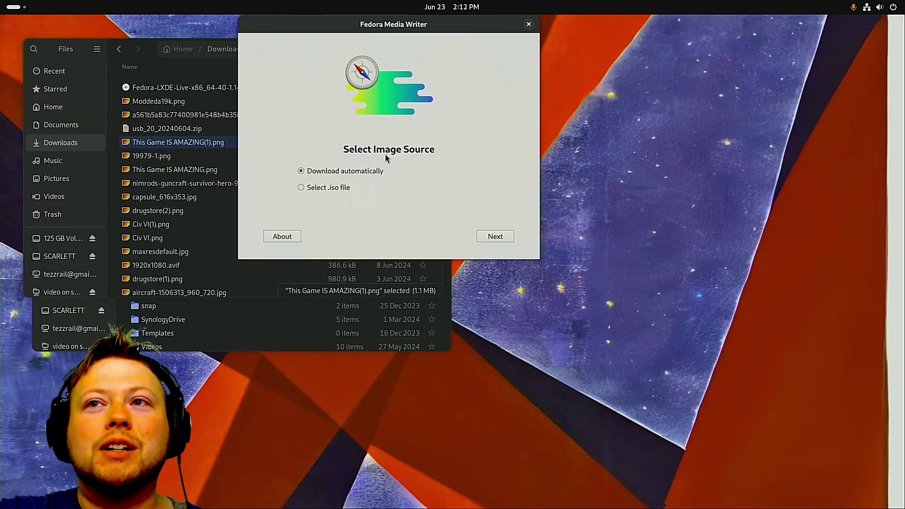
Choose an existing .iso file as the image source and proceed to the write options.
click(503, 237)
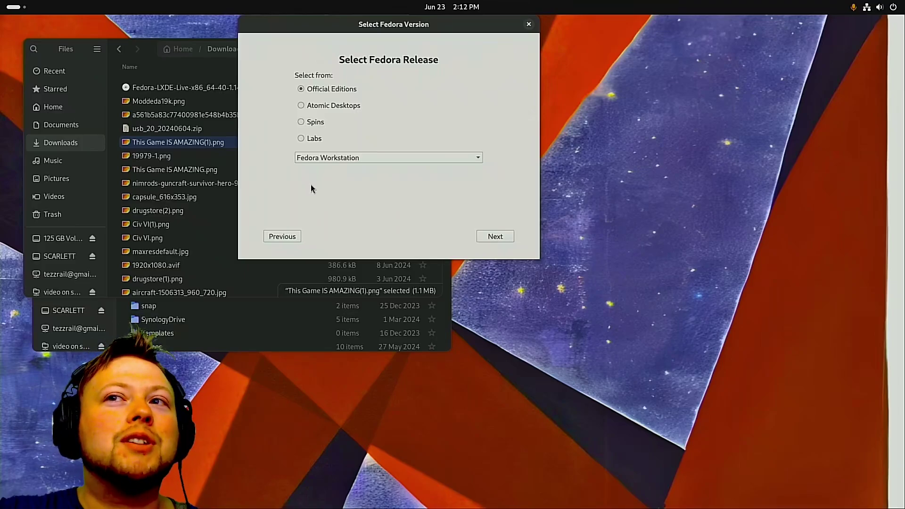
click(286, 238)
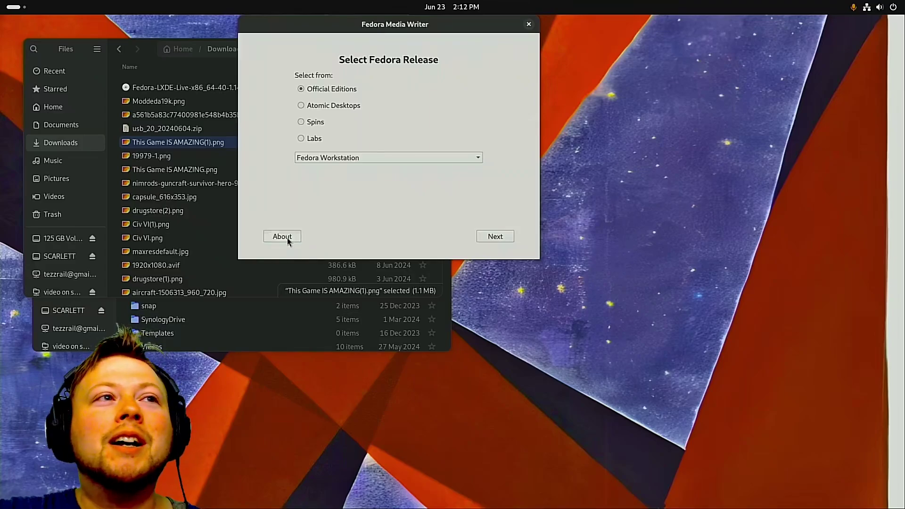
click(328, 191)
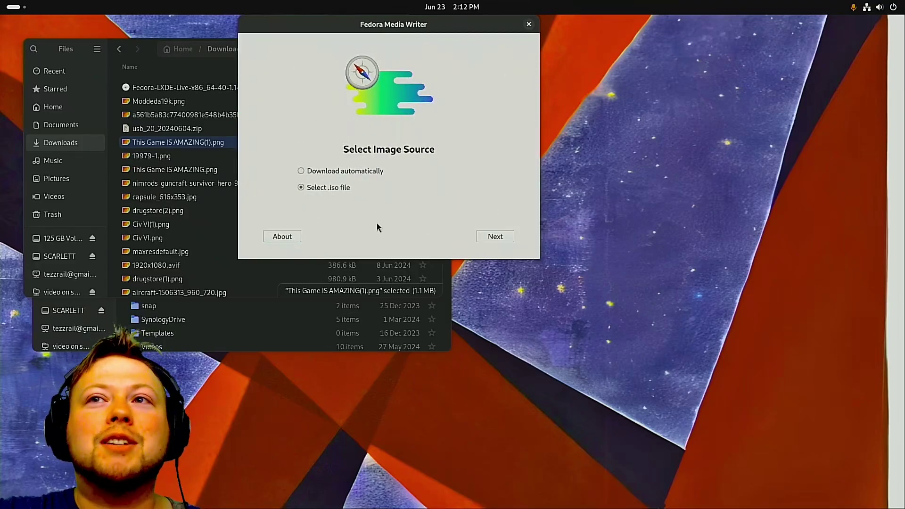
click(502, 240)
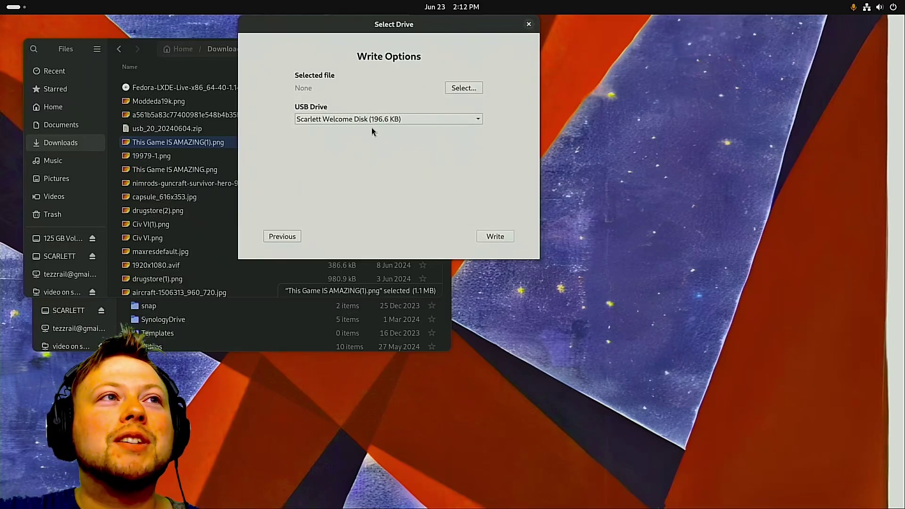
Set the target USB drive to SanDisk Ultra (125.1 GB) and select Fedora-LXDE-Live-x86_64-40-1.14.iso as the image file.
click(344, 118)
click(336, 136)
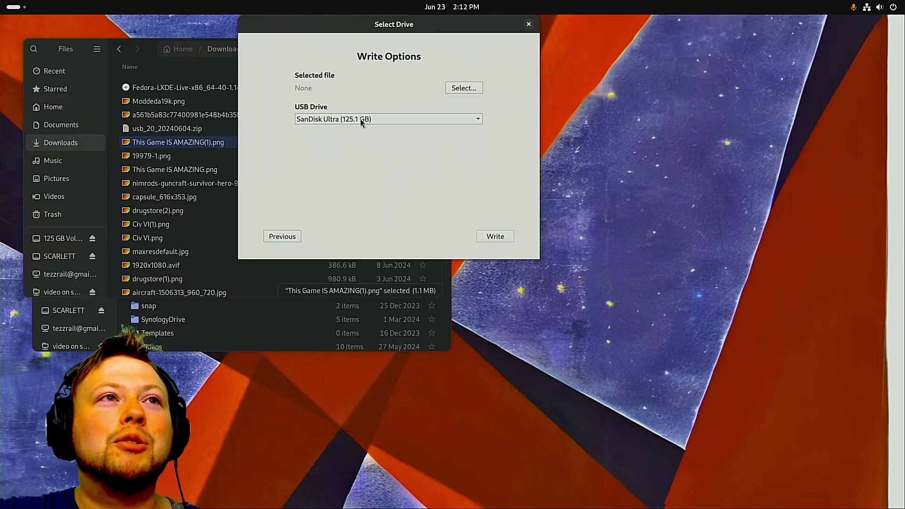
click(464, 90)
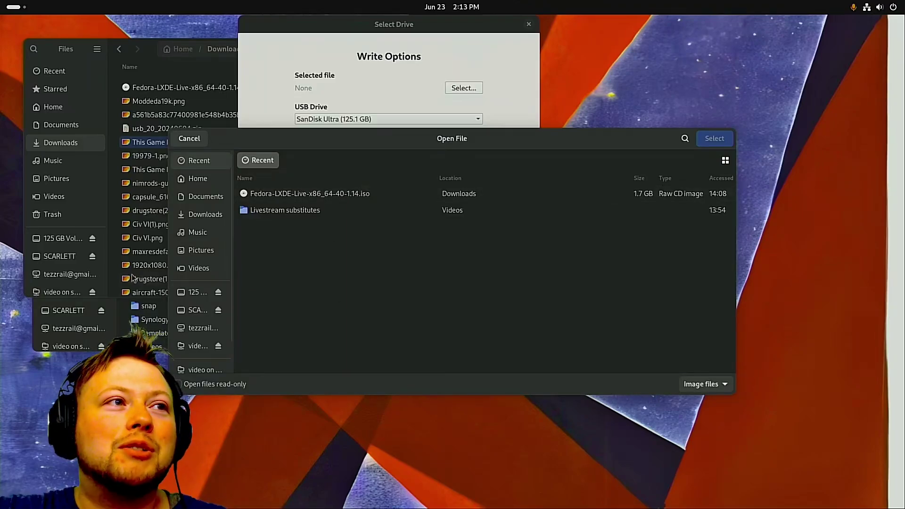
right_click(192, 298)
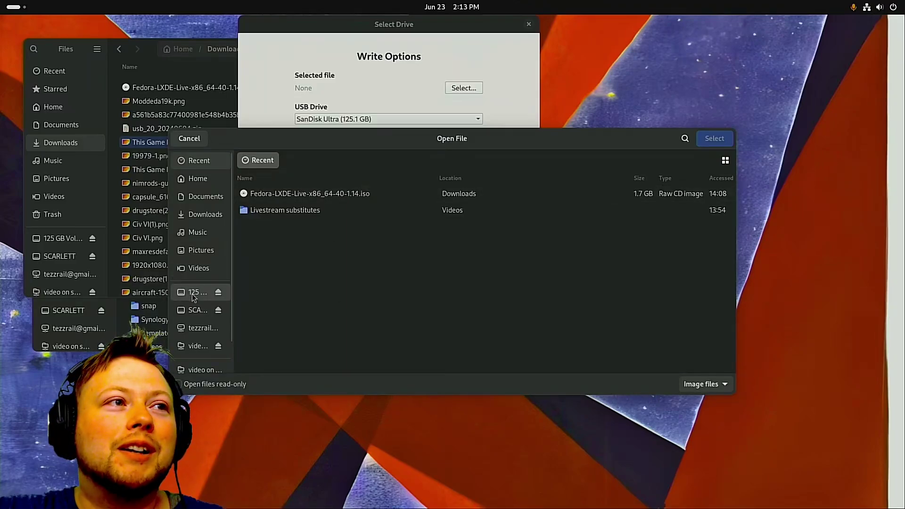
click(361, 298)
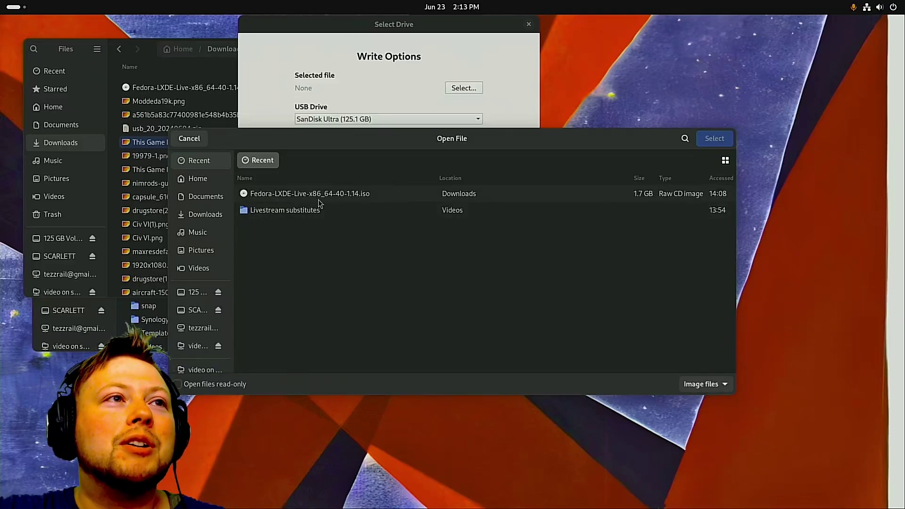
click(291, 196)
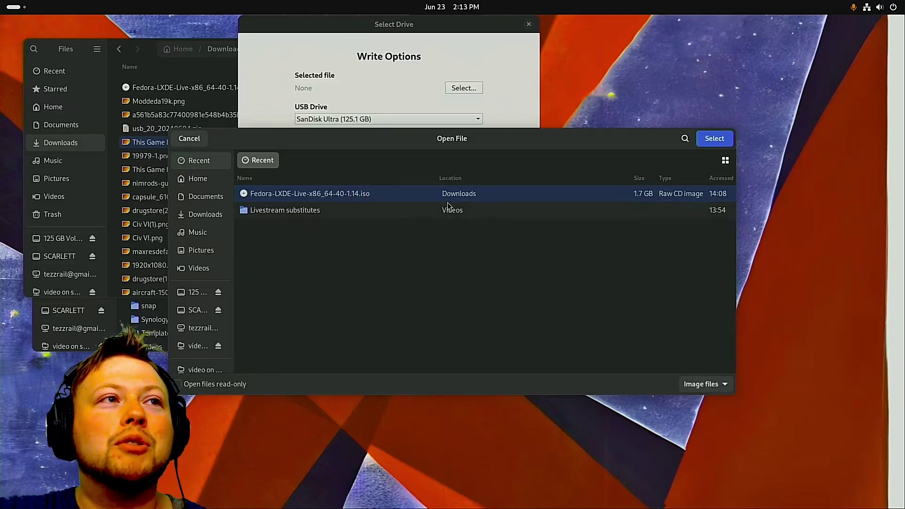
click(710, 139)
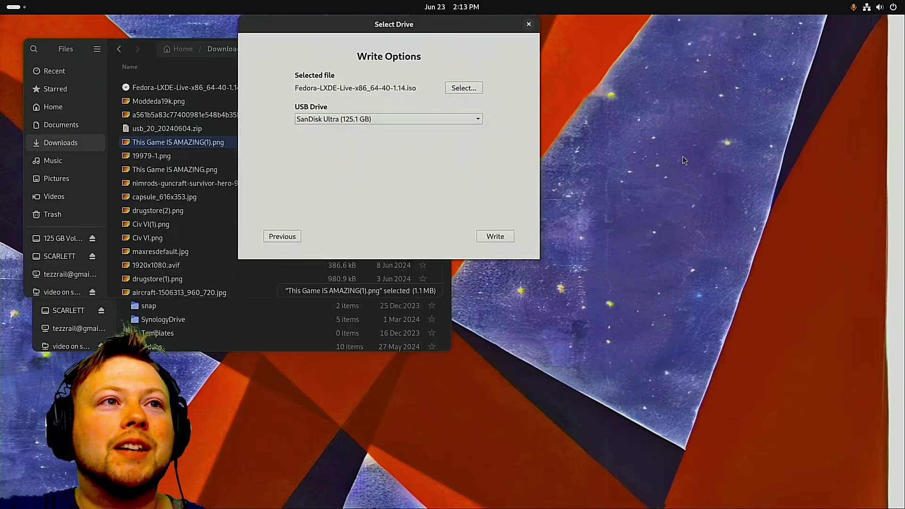
Start writing the image to the USB drive and authorise it with the account password.
click(499, 236)
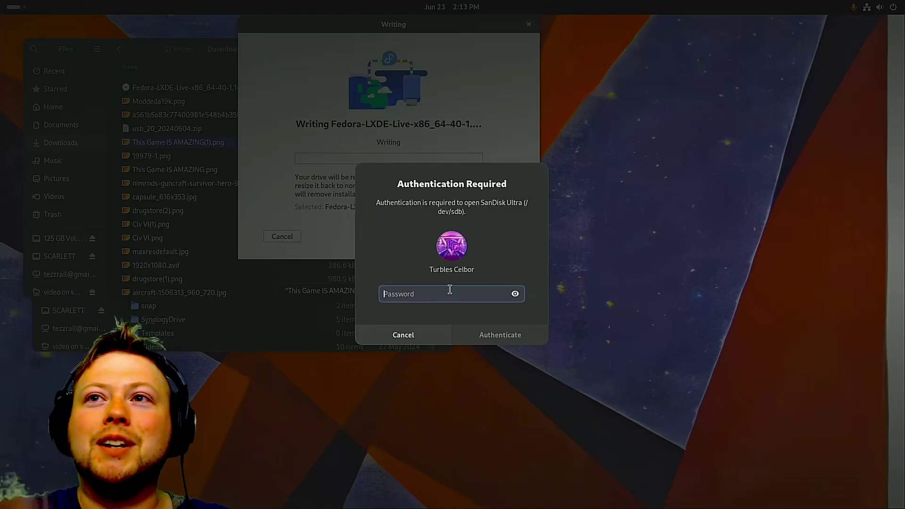
text(••••••••••)
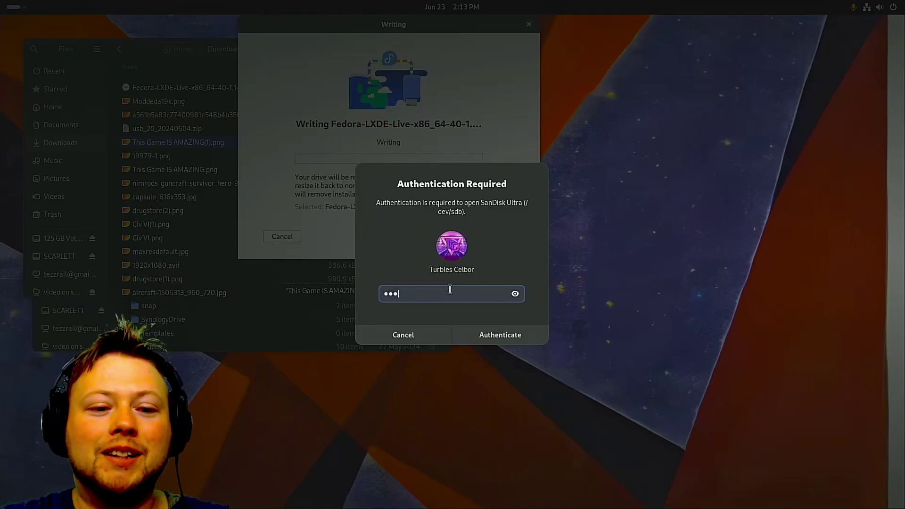
key(Return)
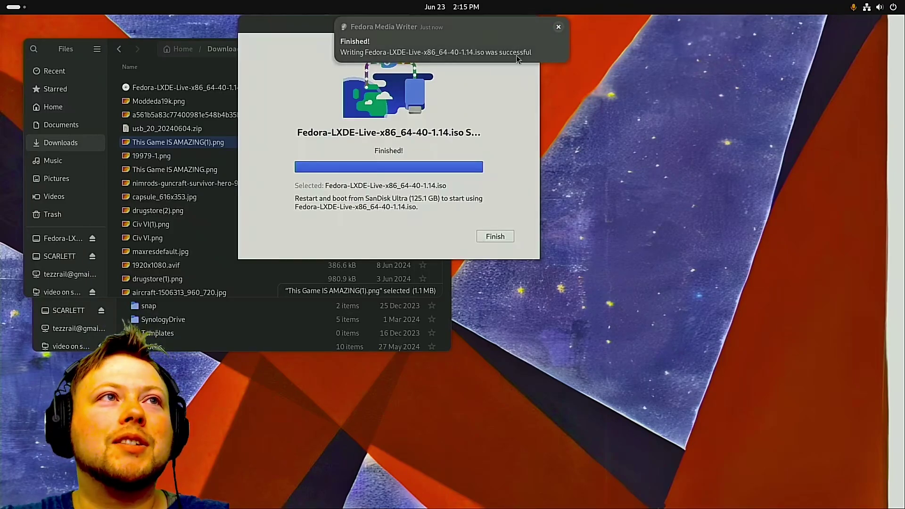
Dismiss the completion notification, finish the write process and close Fedora Media Writer.
click(559, 28)
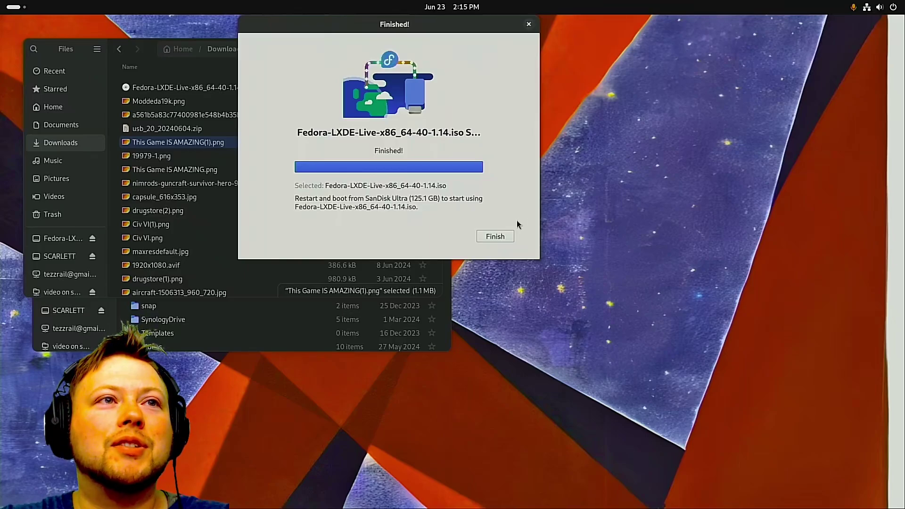
click(498, 236)
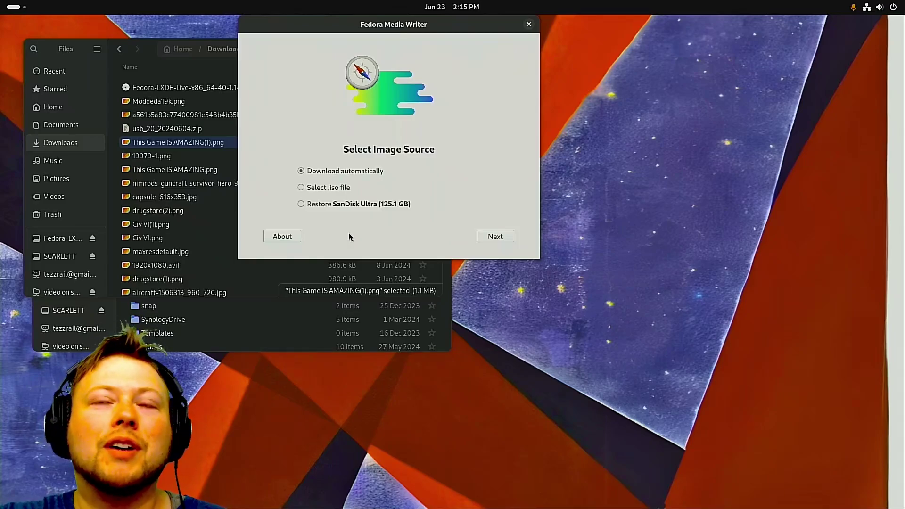
click(529, 25)
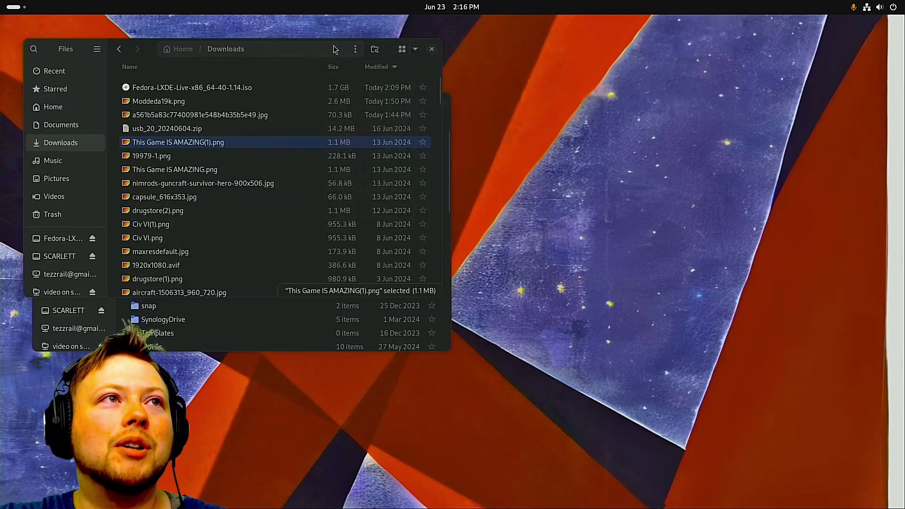
Maximize the Files window showing Downloads, view the contents of the Fedora-LXDE-Live USB drive and eject it.
double_click(386, 53)
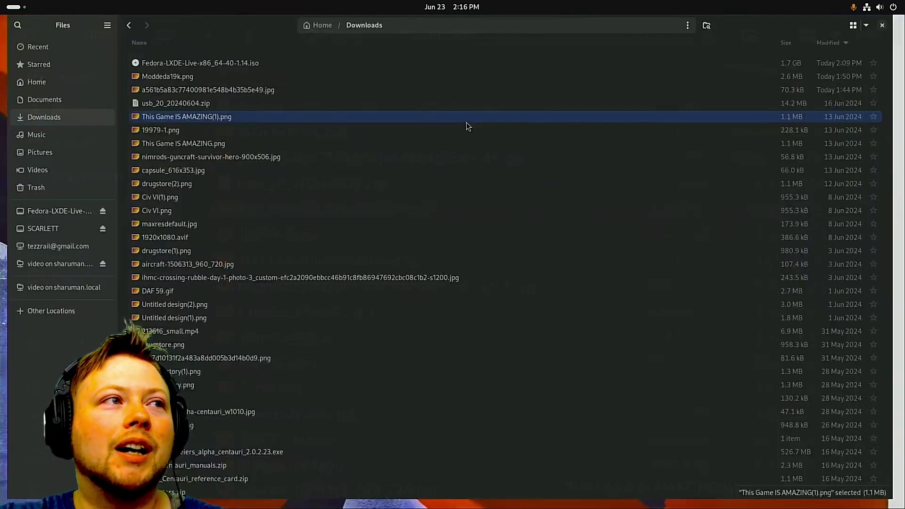
click(49, 215)
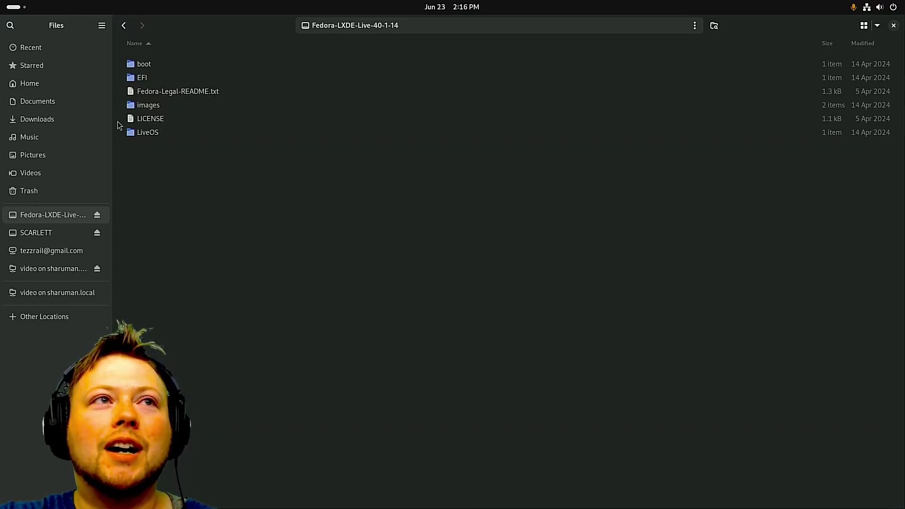
click(97, 215)
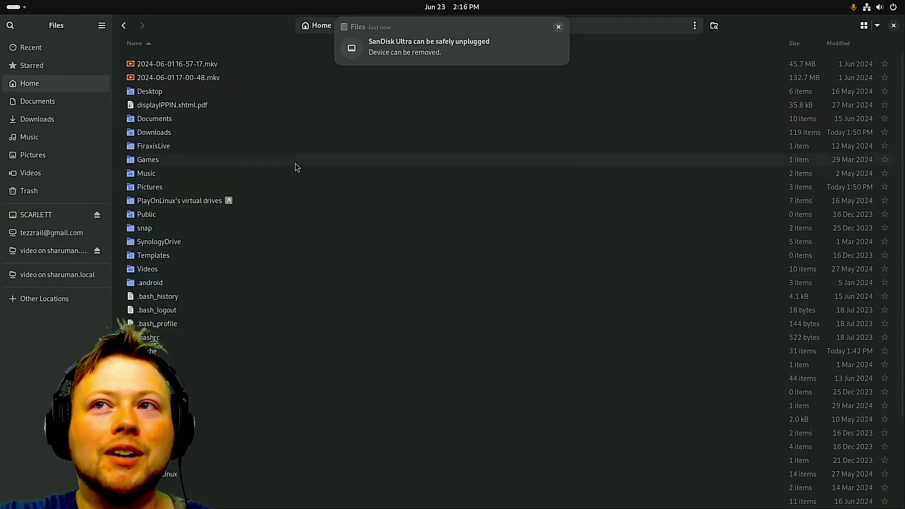